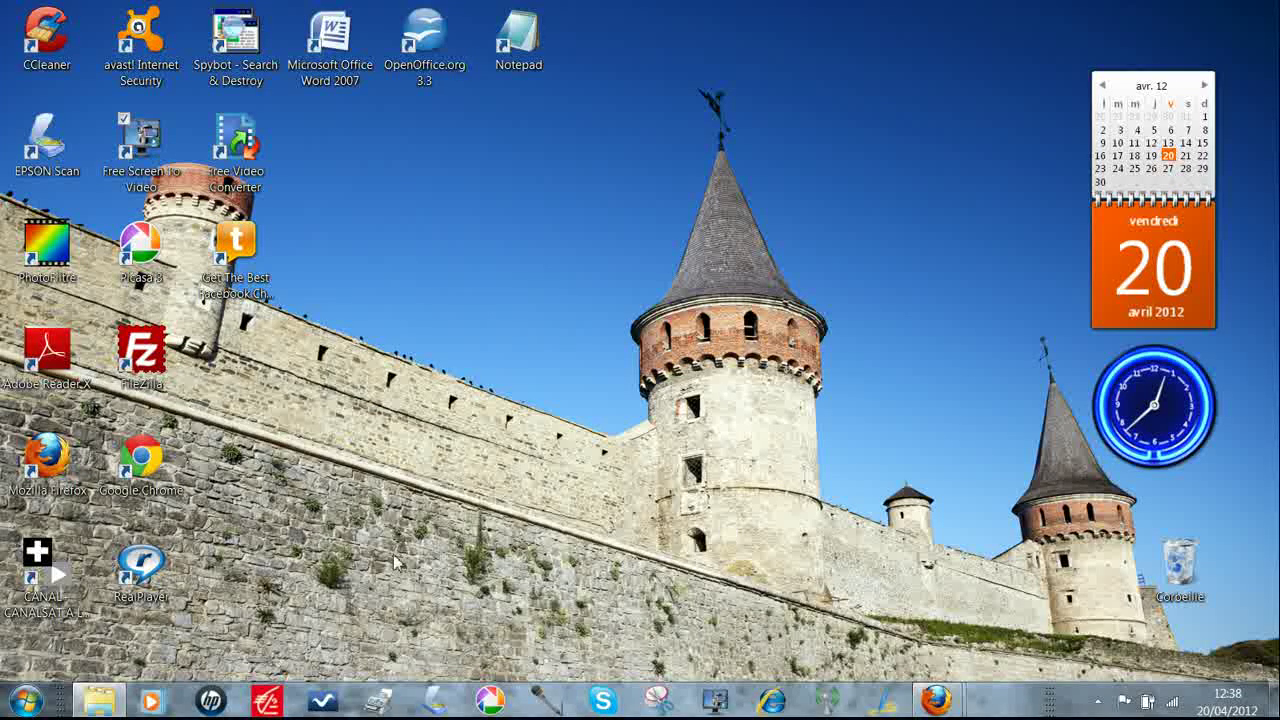
Search the computer for "creer un point" and open the "Créer un point de restauration" settings
left_click(26, 701)
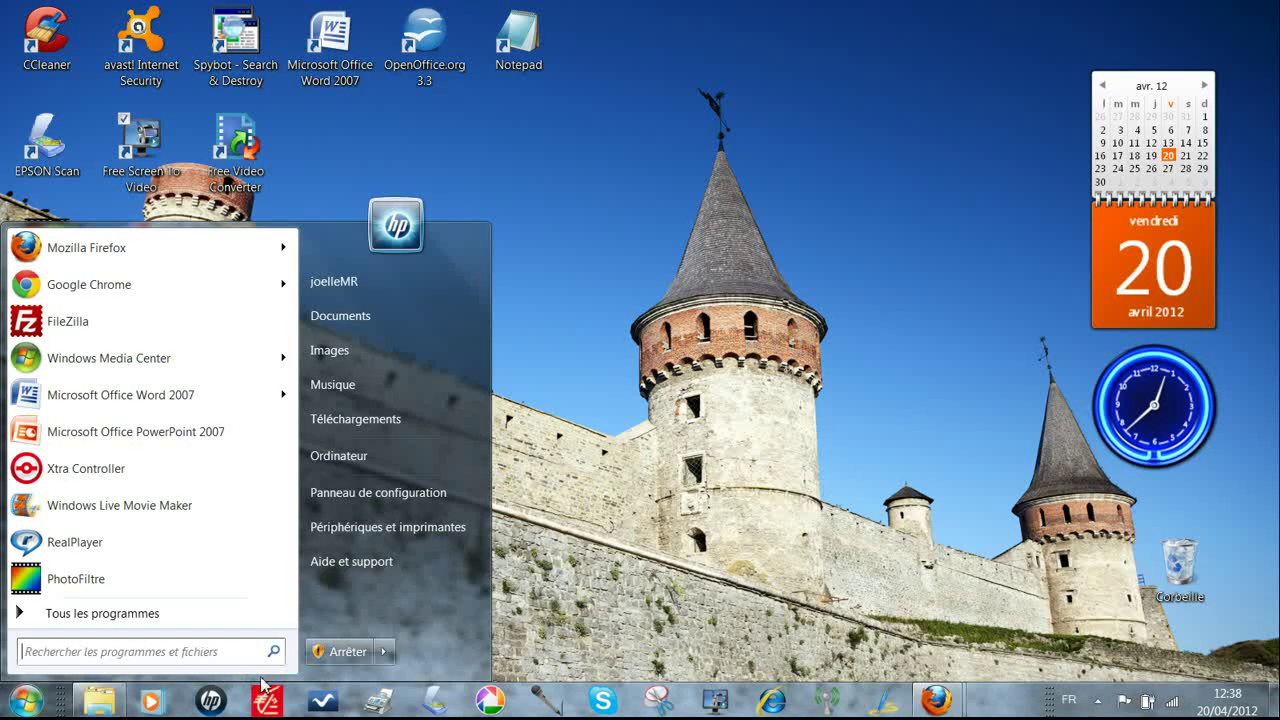
type("cree")
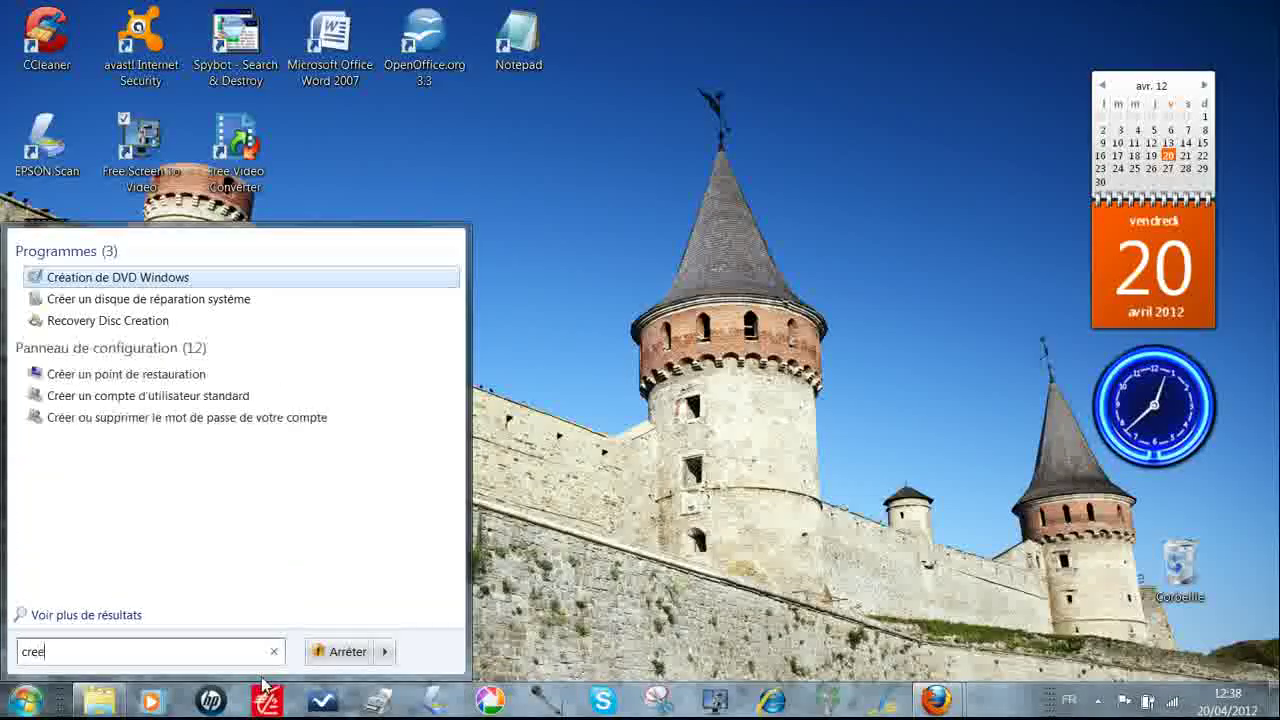
type("r un point")
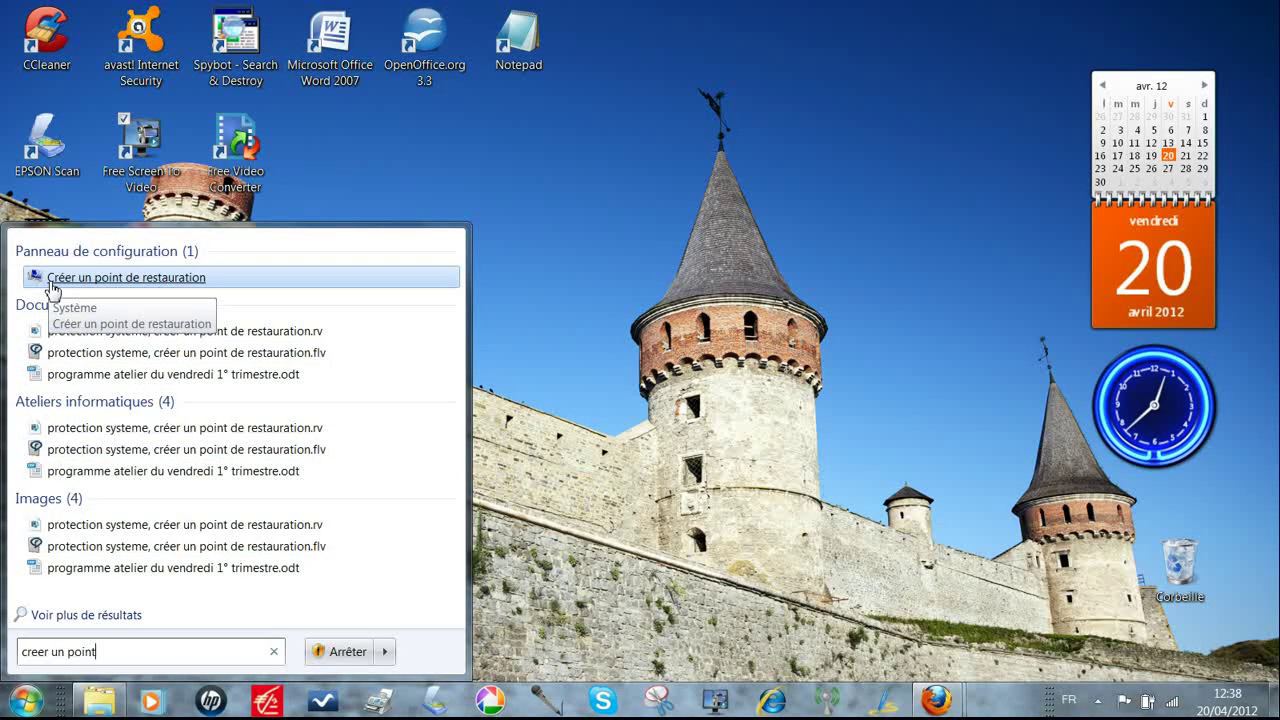
left_click(160, 281)
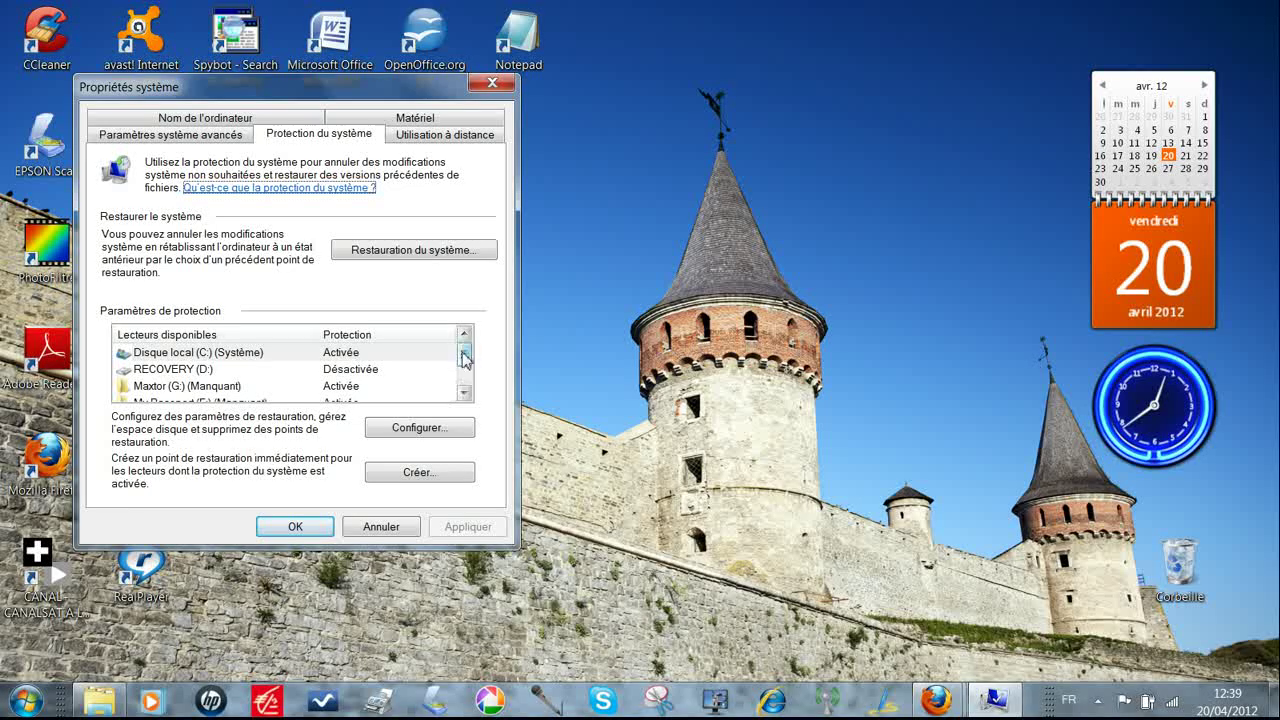
Examine the protection status of the available drives, including the system disk (C:) and Maxtor (G:)
left_click_drag(463, 360, 465, 366)
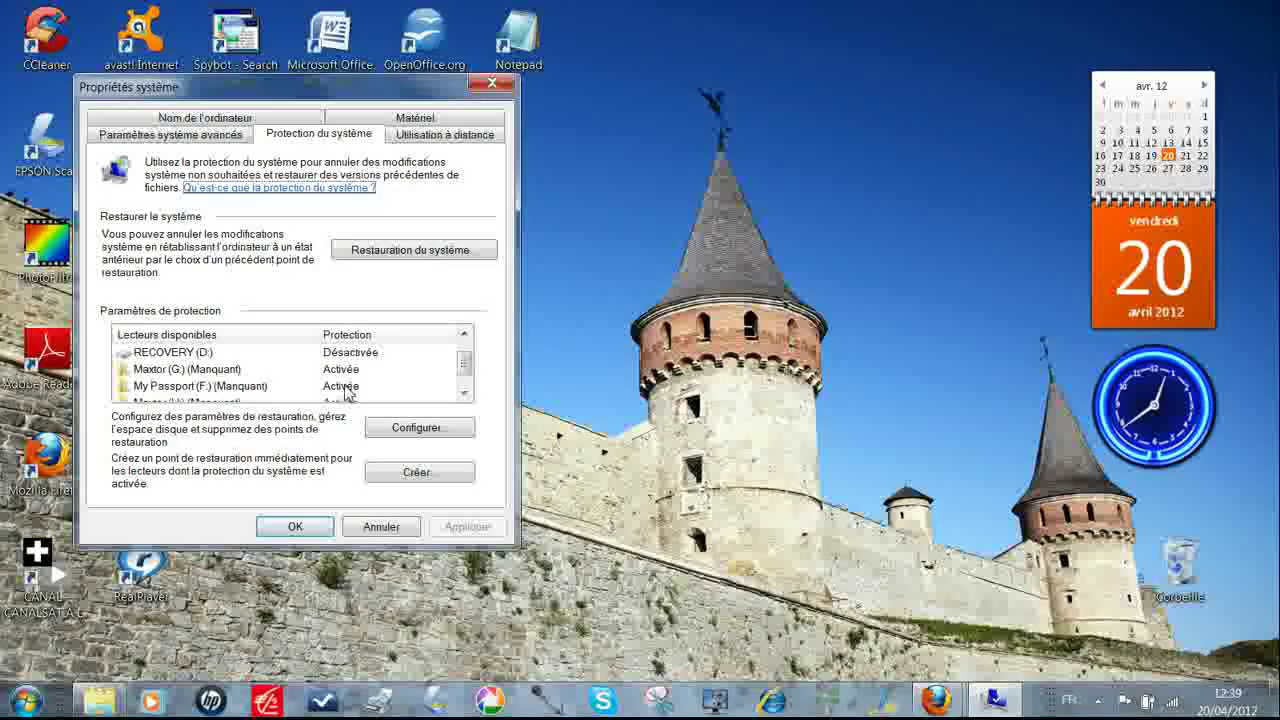
scroll(465, 373, "down", 1)
left_click_drag(465, 373, 466, 388)
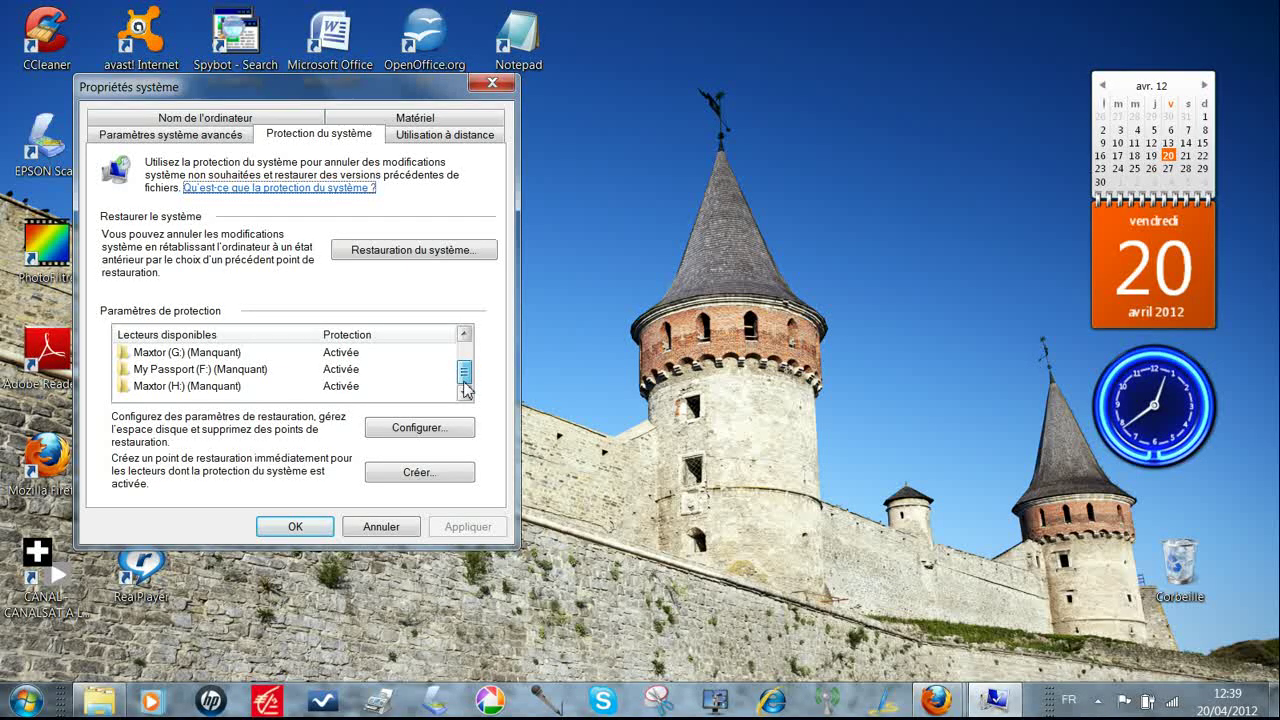
left_click_drag(465, 383, 465, 357)
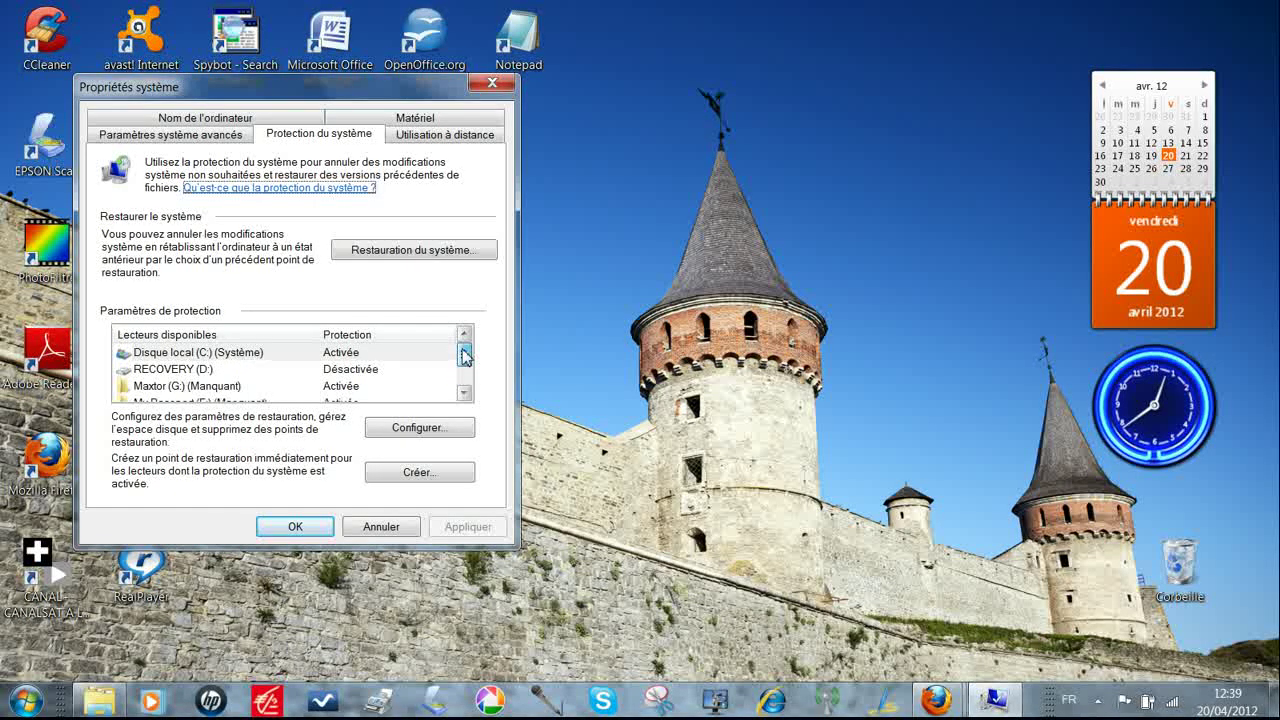
left_click(188, 356)
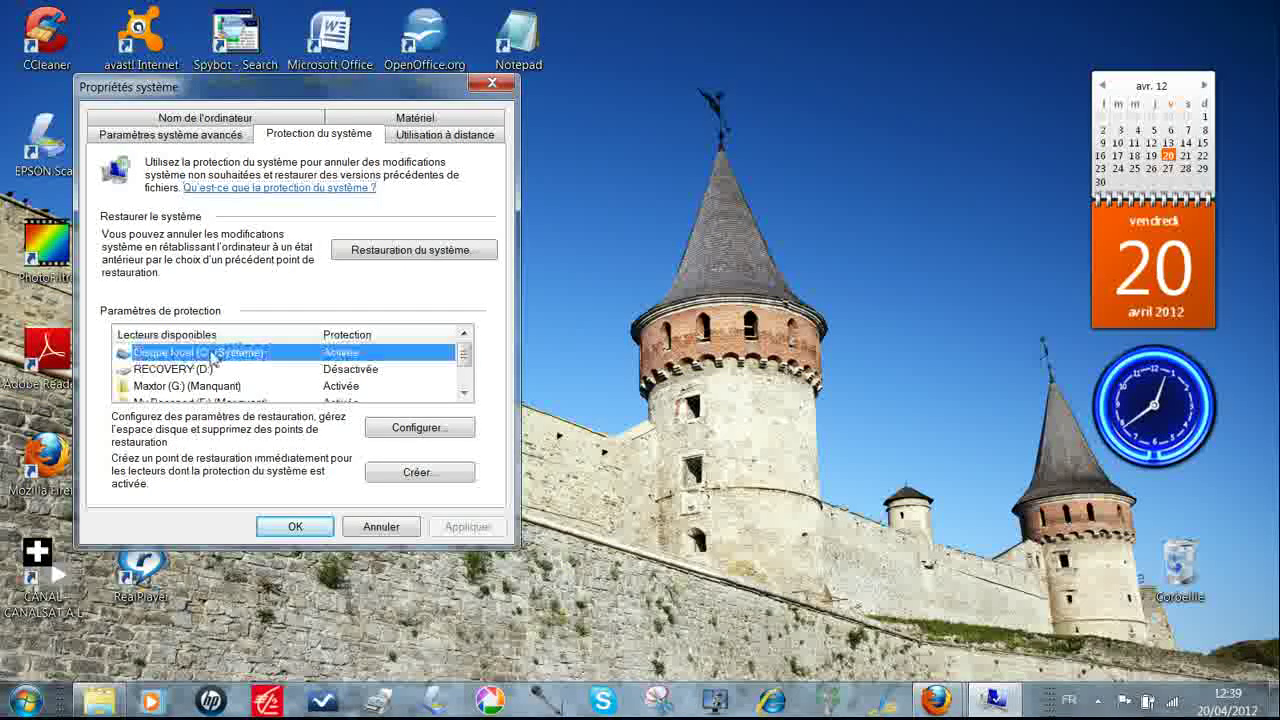
left_click(438, 386)
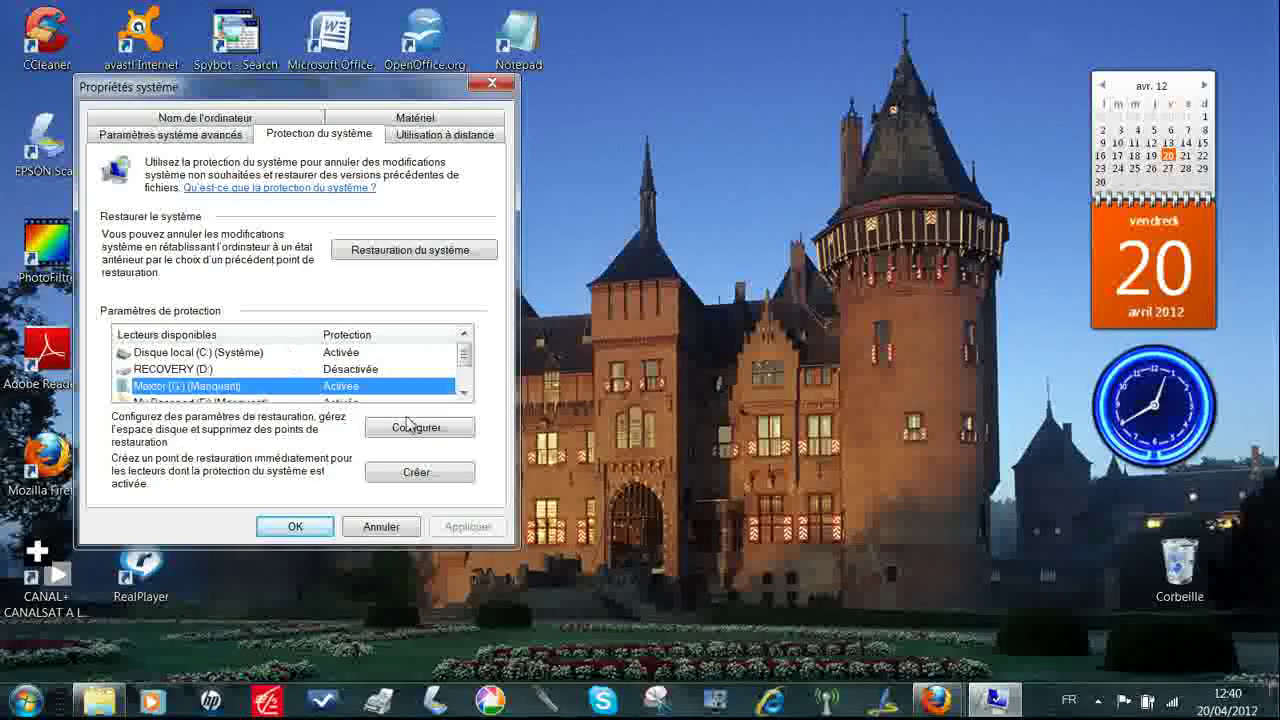
Create a restore point described as "avant installation du logiciel TKexe" and dismiss the completion message
left_click(422, 478)
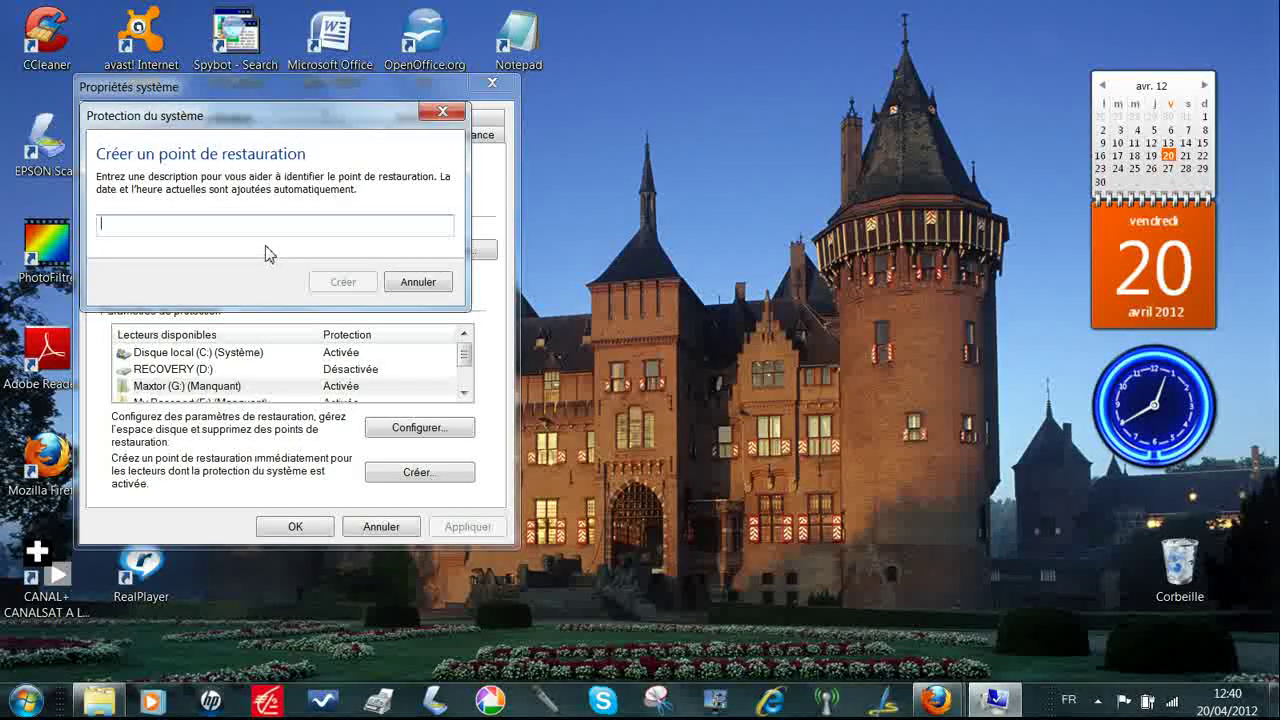
type("avant inst")
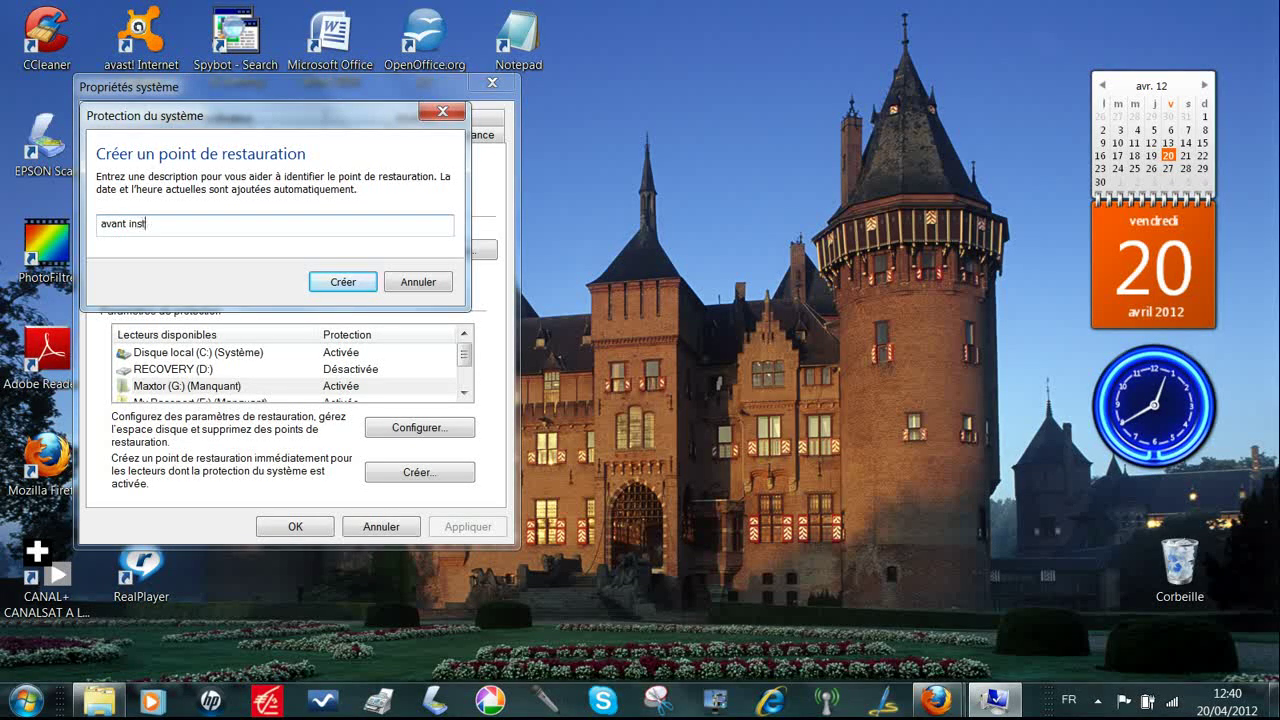
type("allation du logiciel T")
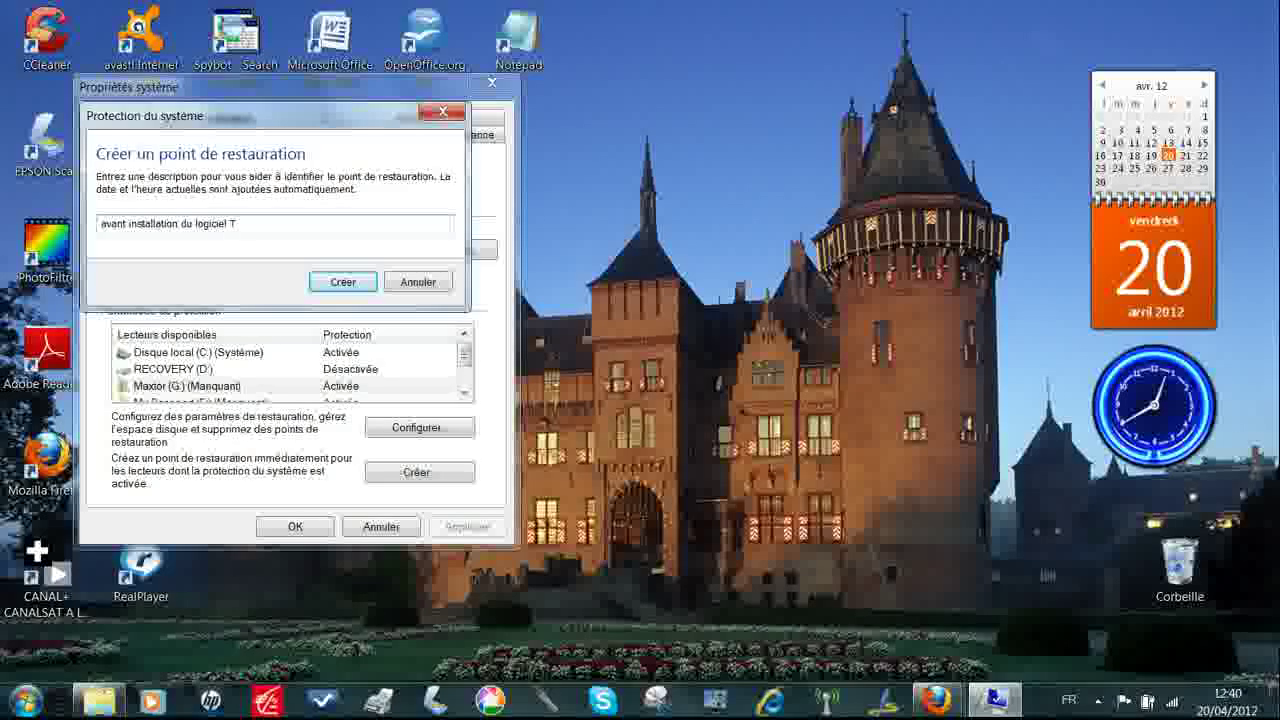
type("Kexe")
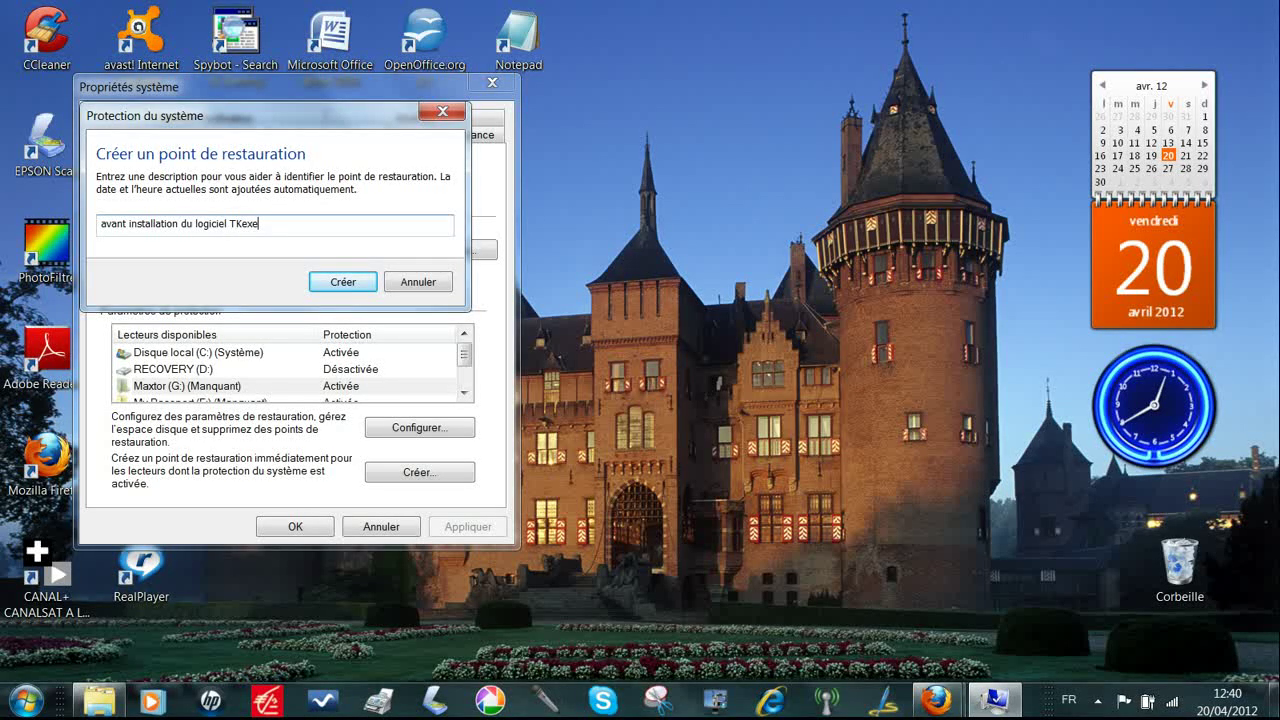
left_click(342, 283)
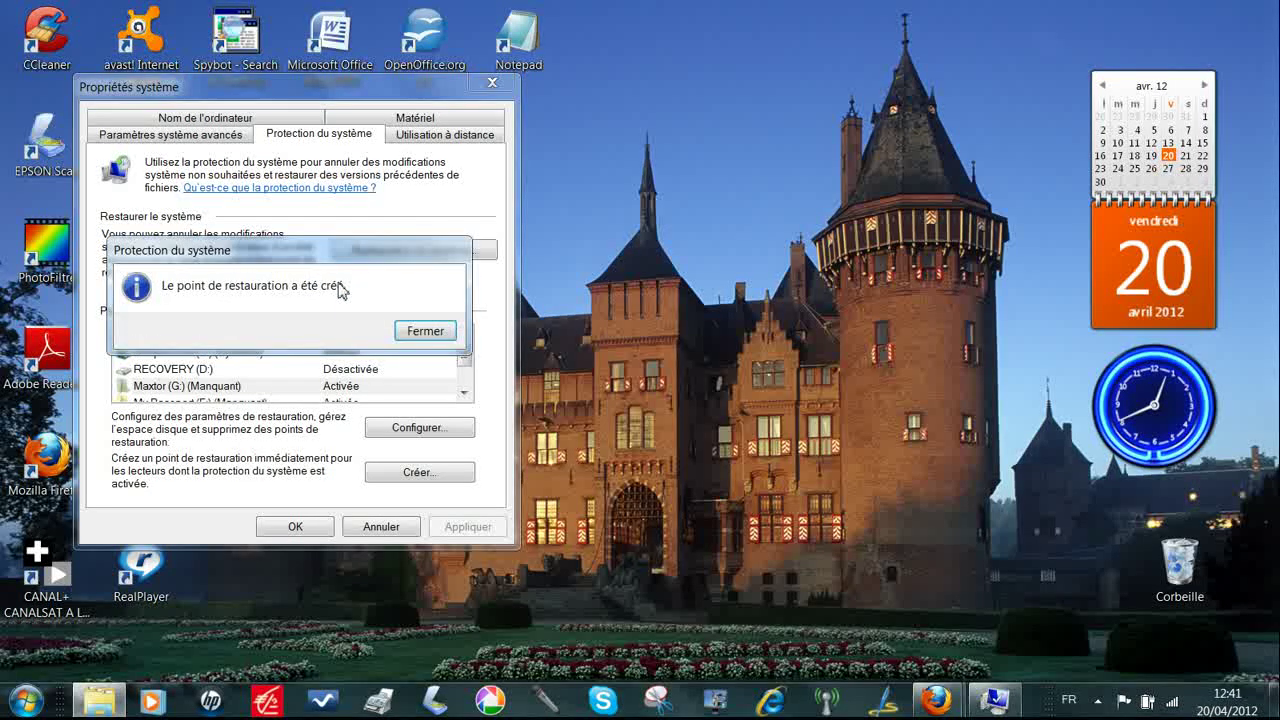
left_click(425, 331)
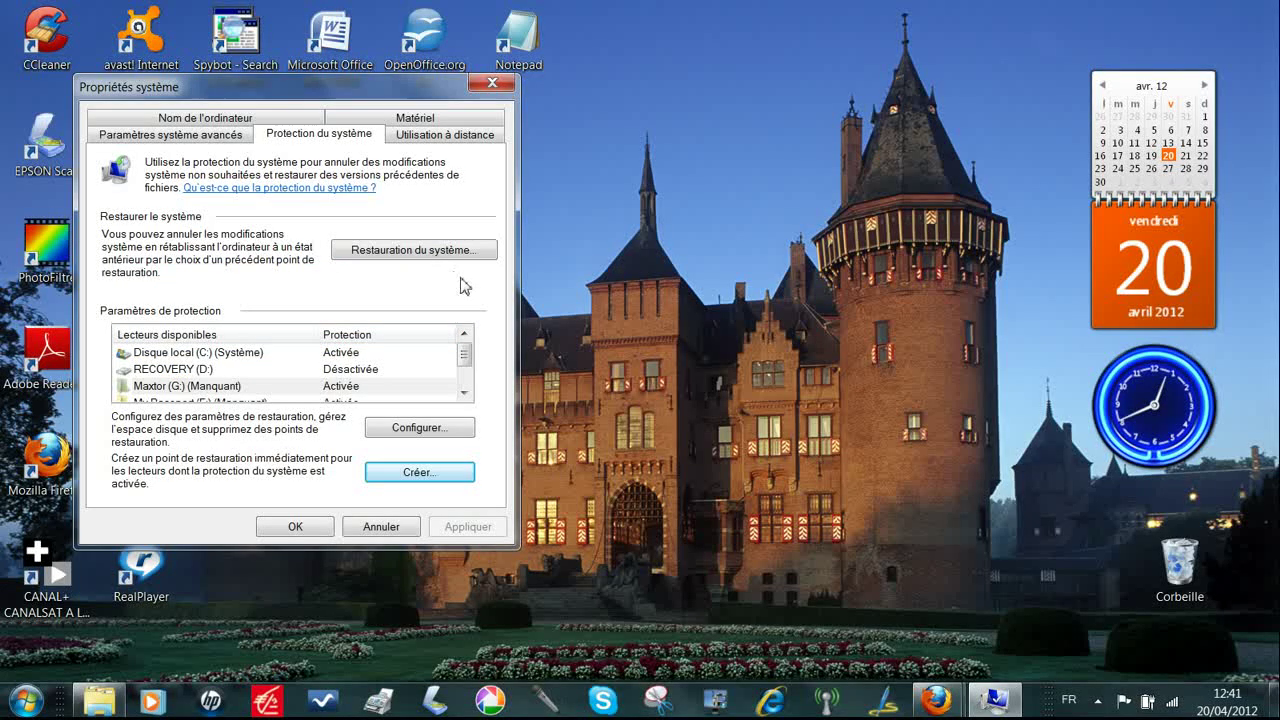
Examine the restore points offered by System Restore, briefly showing the additional ones as well
left_click(390, 252)
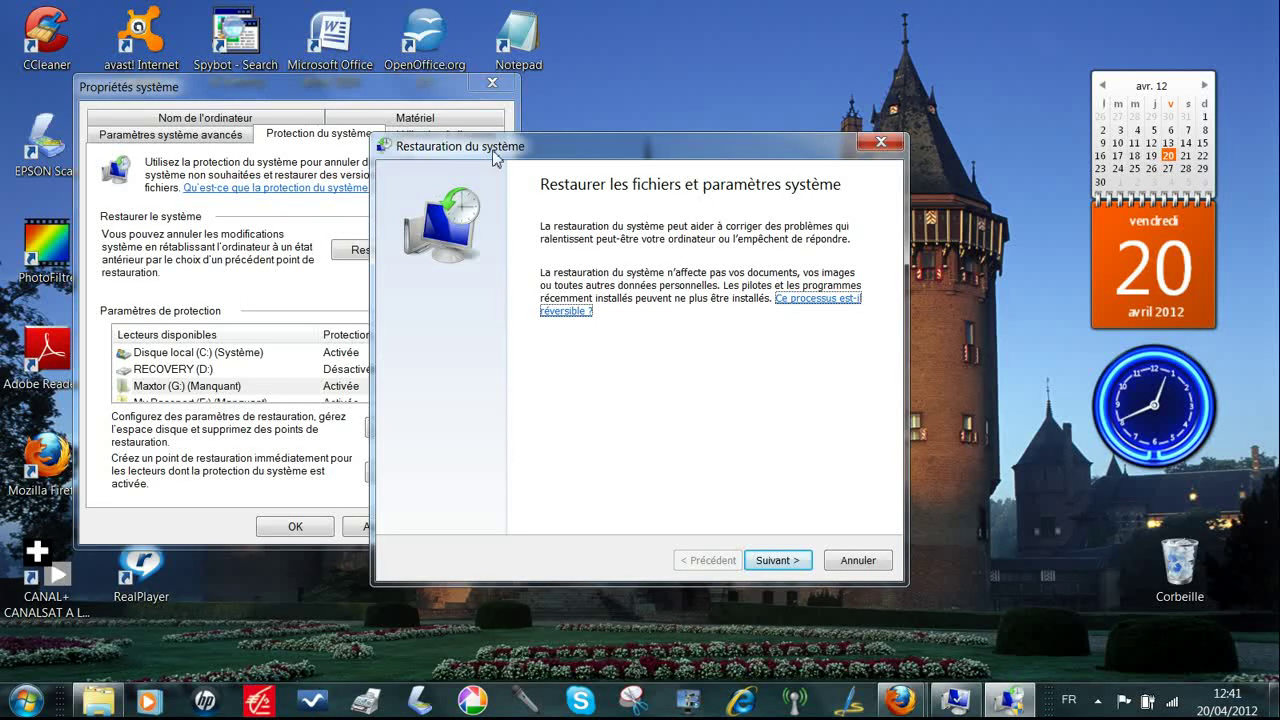
left_click(780, 561)
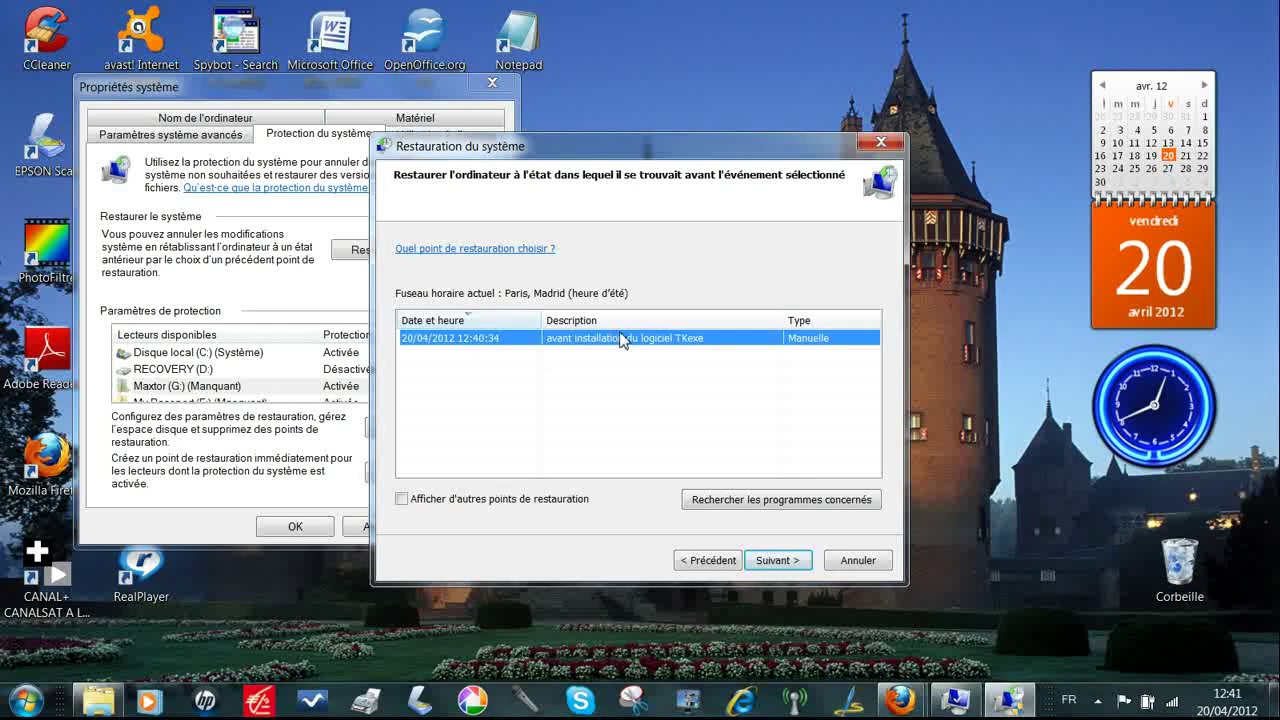
left_click(712, 357)
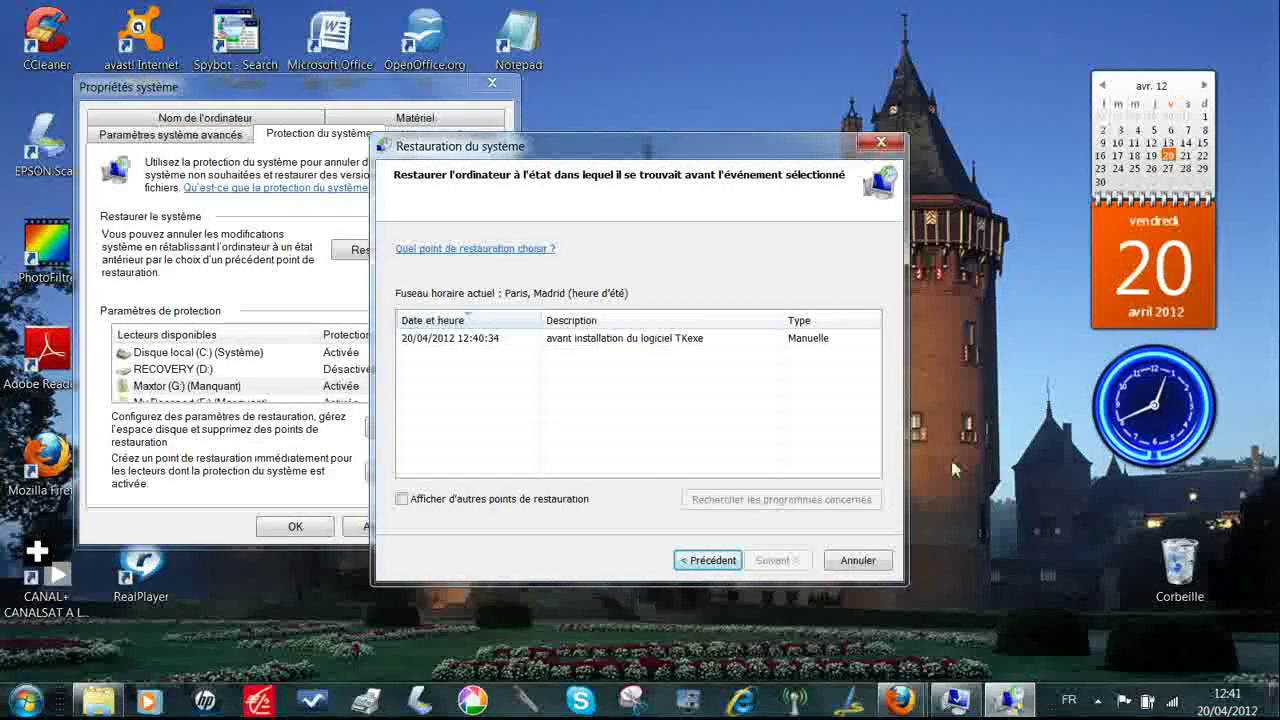
left_click(401, 499)
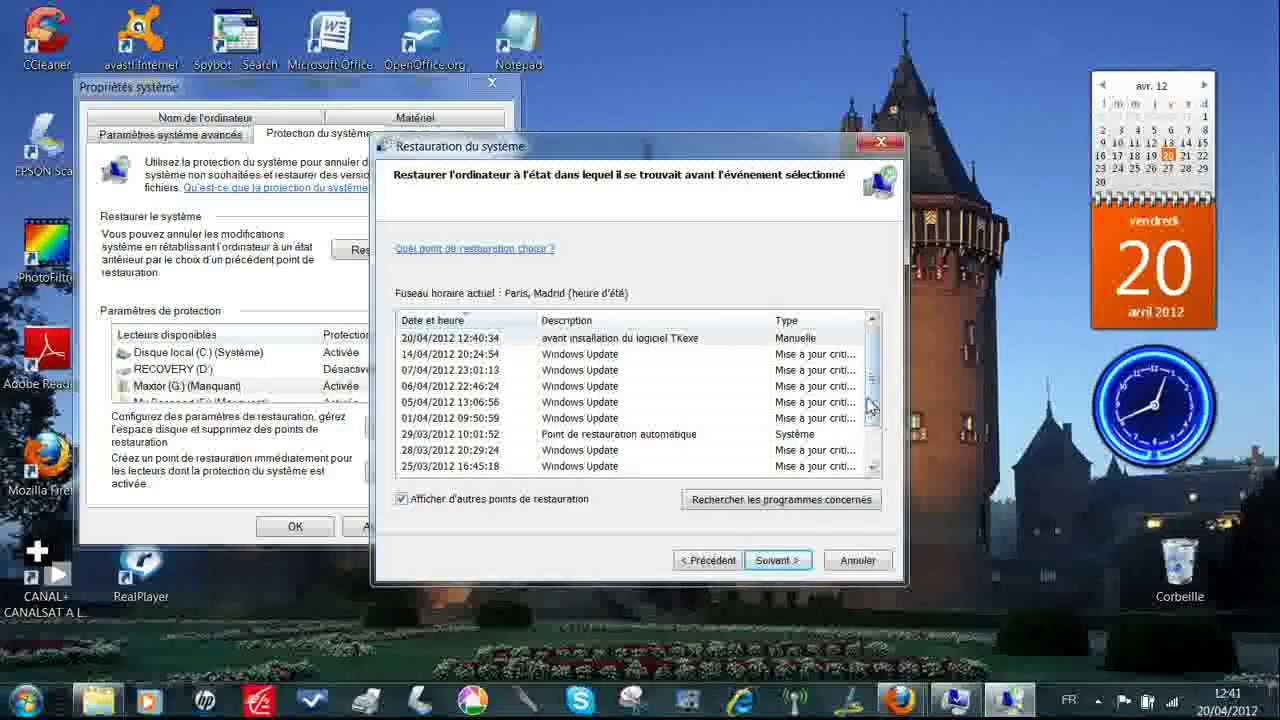
left_click(402, 499)
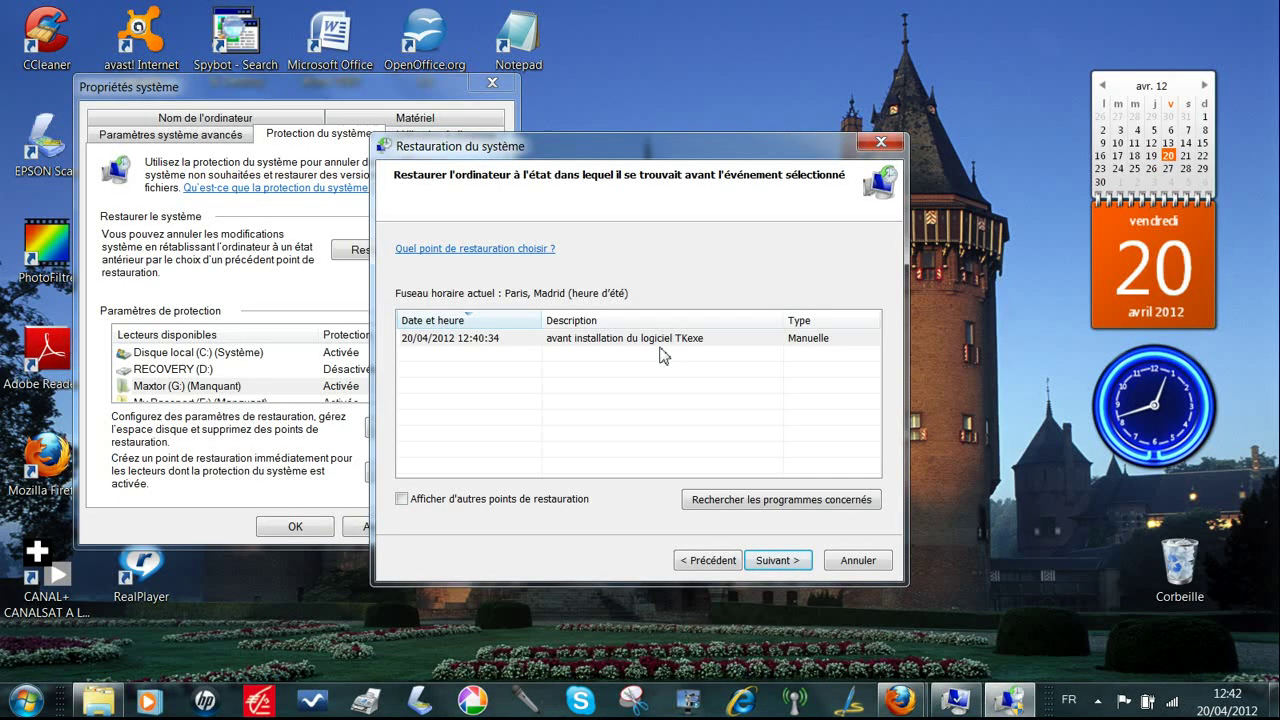
Review the restore confirmation for "avant installation du logiciel TKexe" without running it, and close System Restore and the system properties
left_click(557, 345)
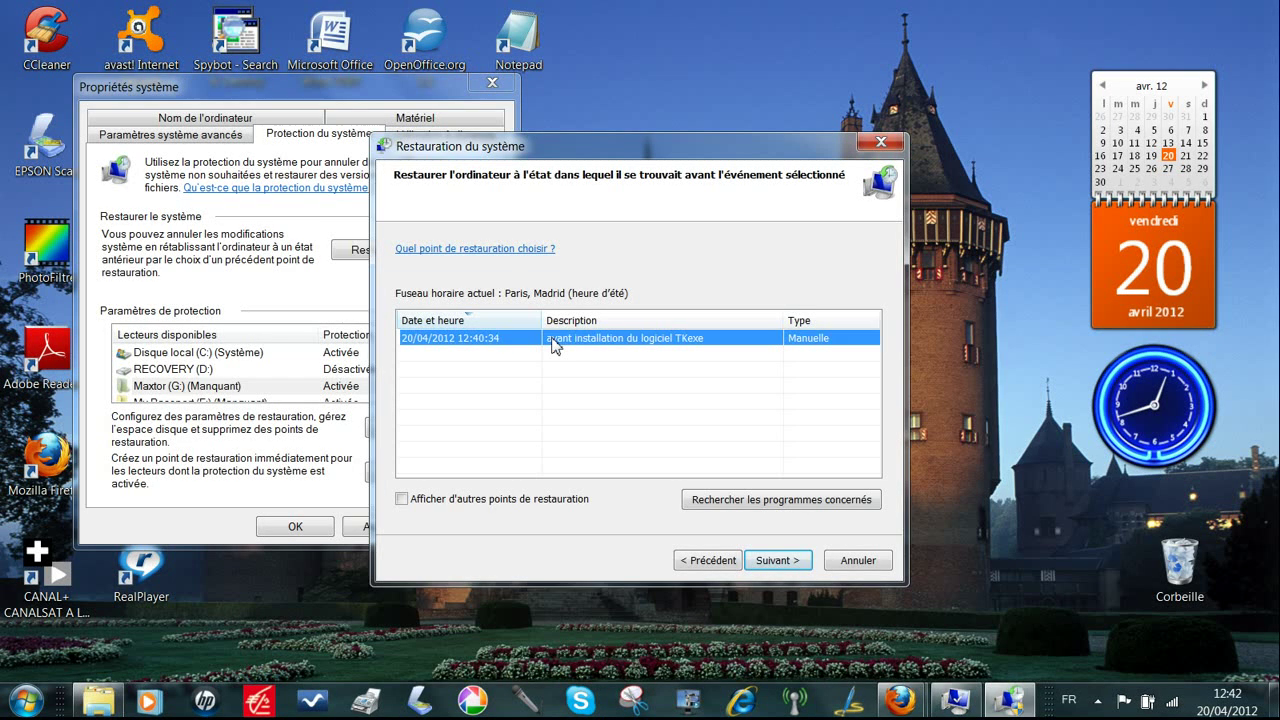
left_click(768, 562)
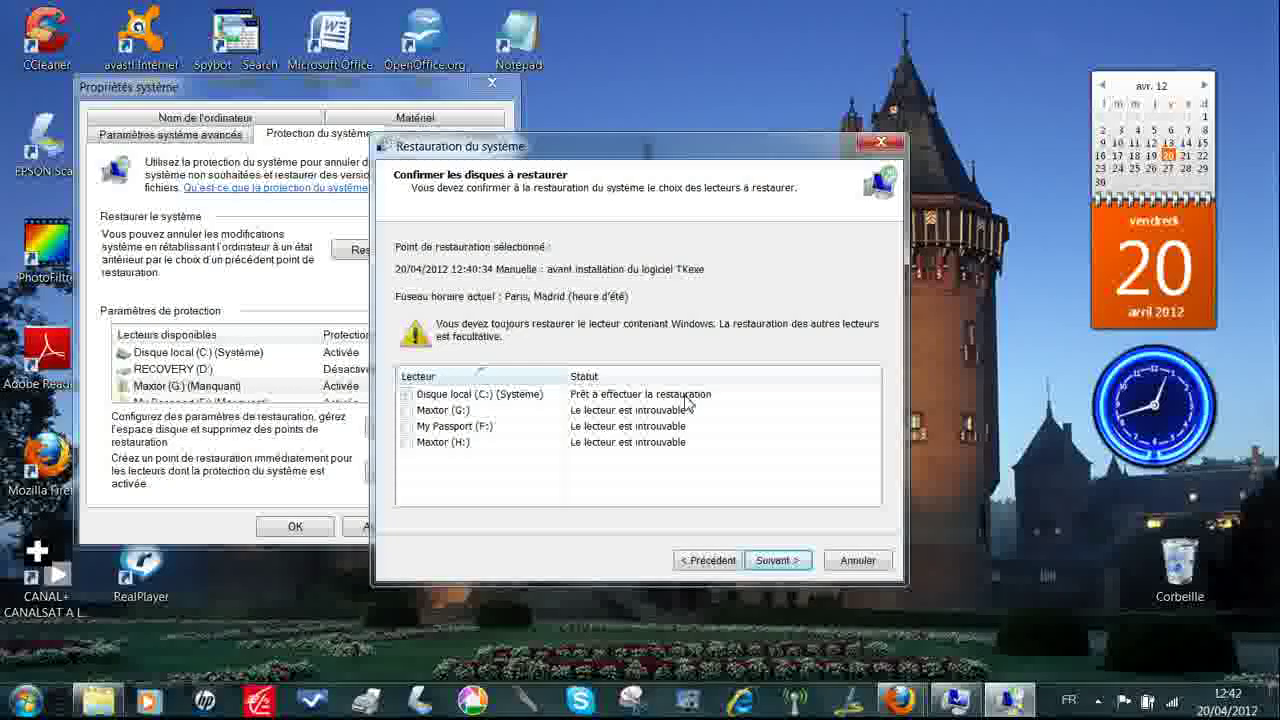
left_click(766, 563)
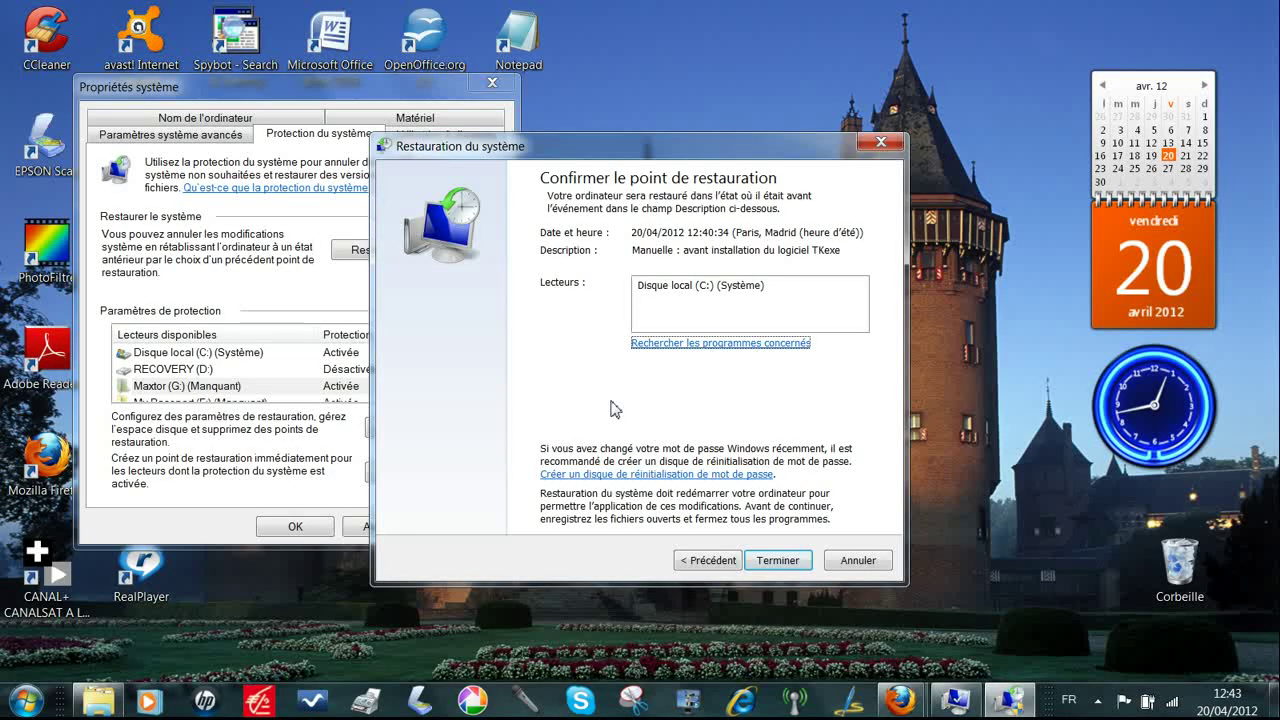
left_click(858, 561)
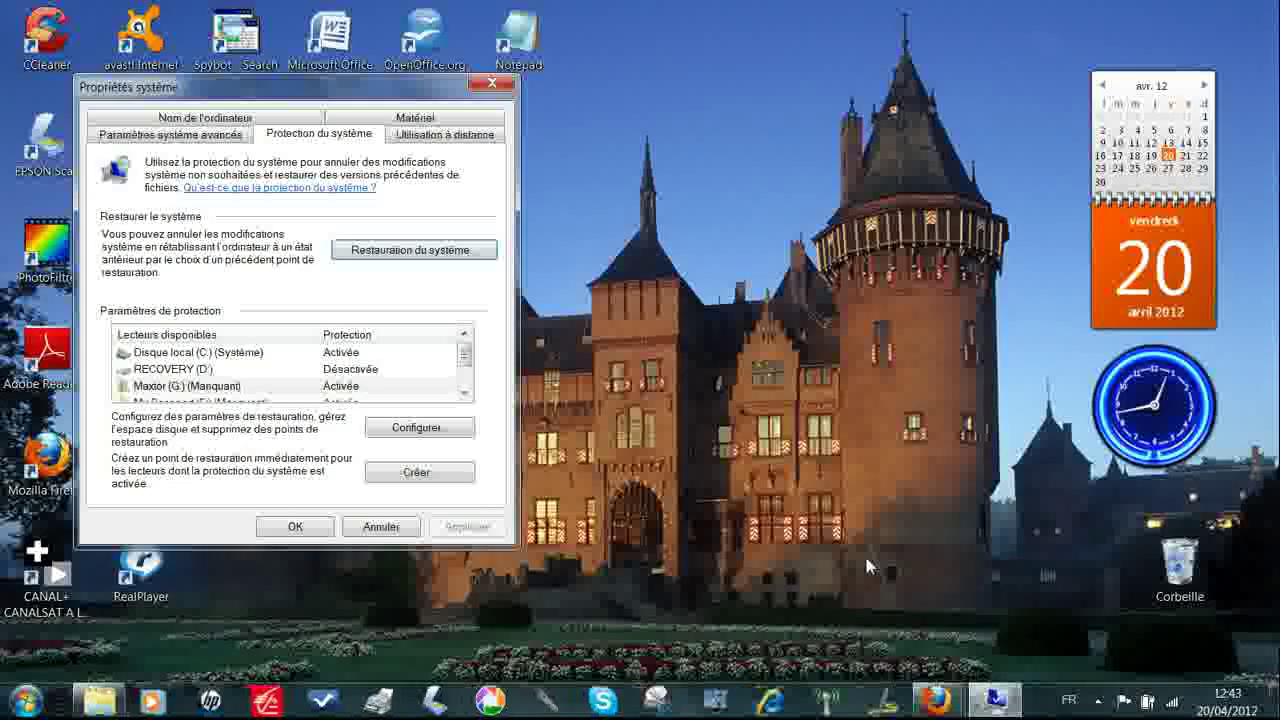
left_click(290, 527)
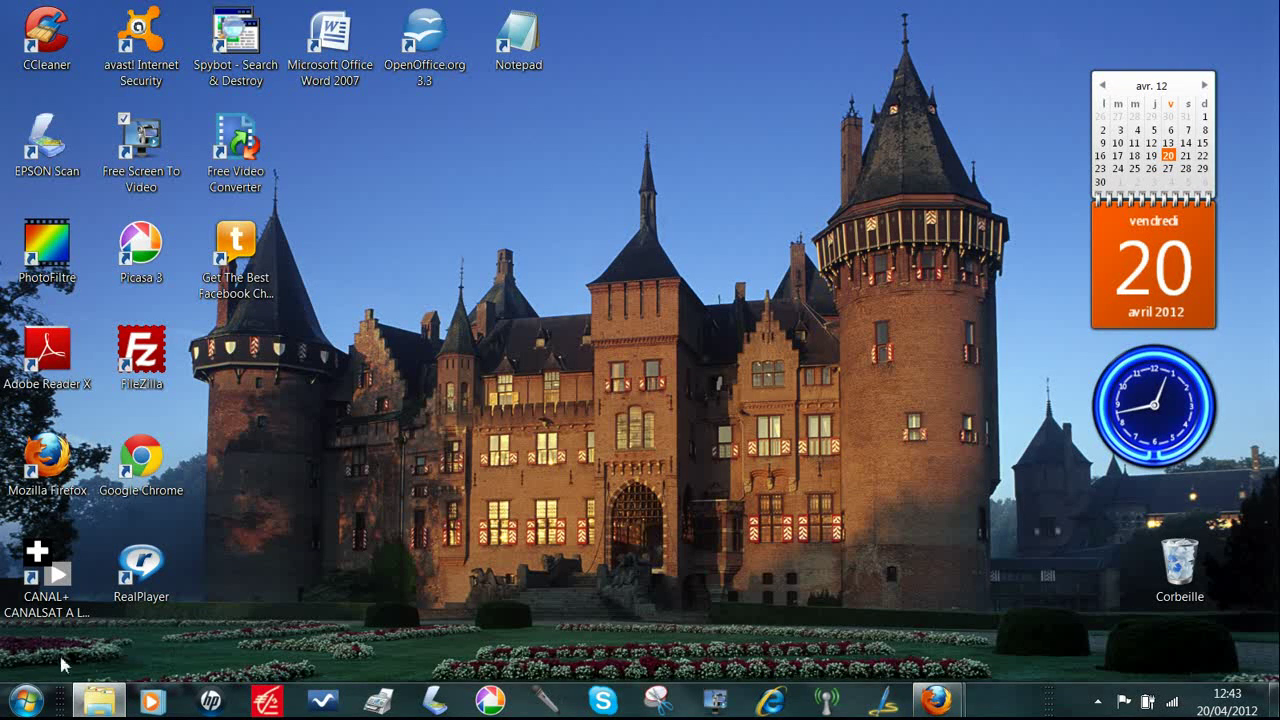
Open Restauration du système from the accessories' system tools, view its restore point list, and close it
left_click(24, 703)
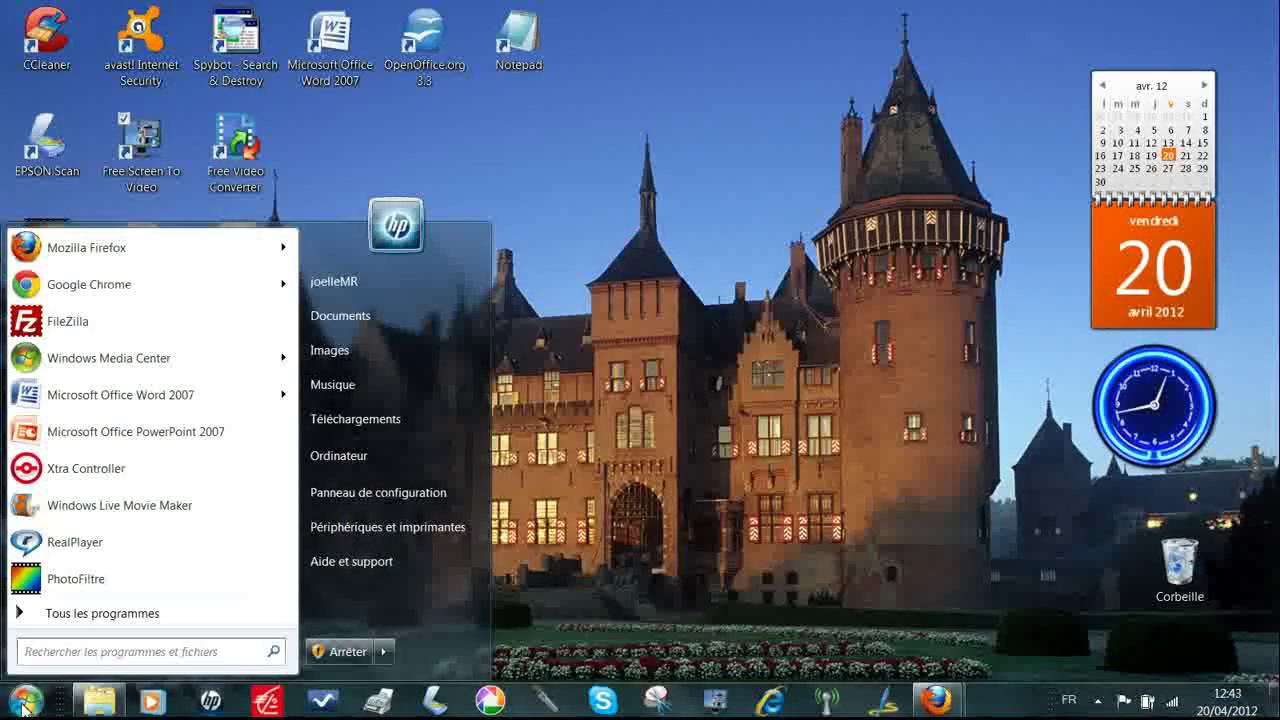
left_click(133, 620)
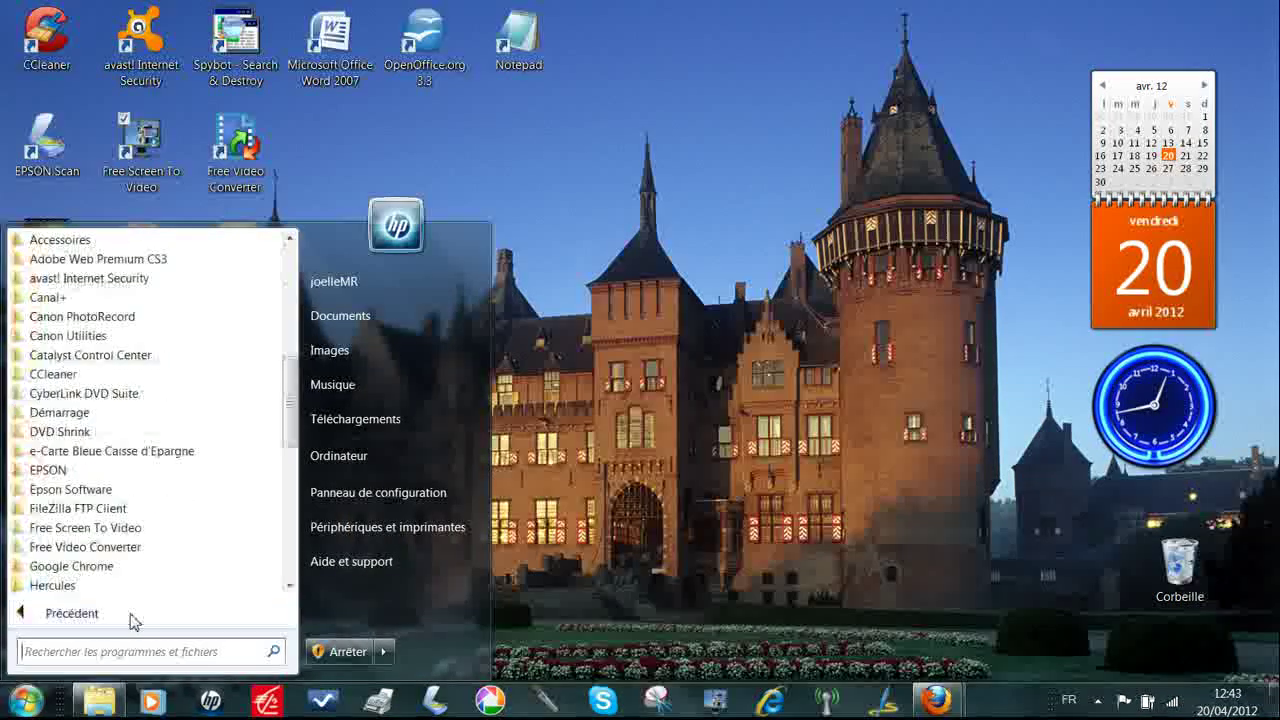
left_click(54, 245)
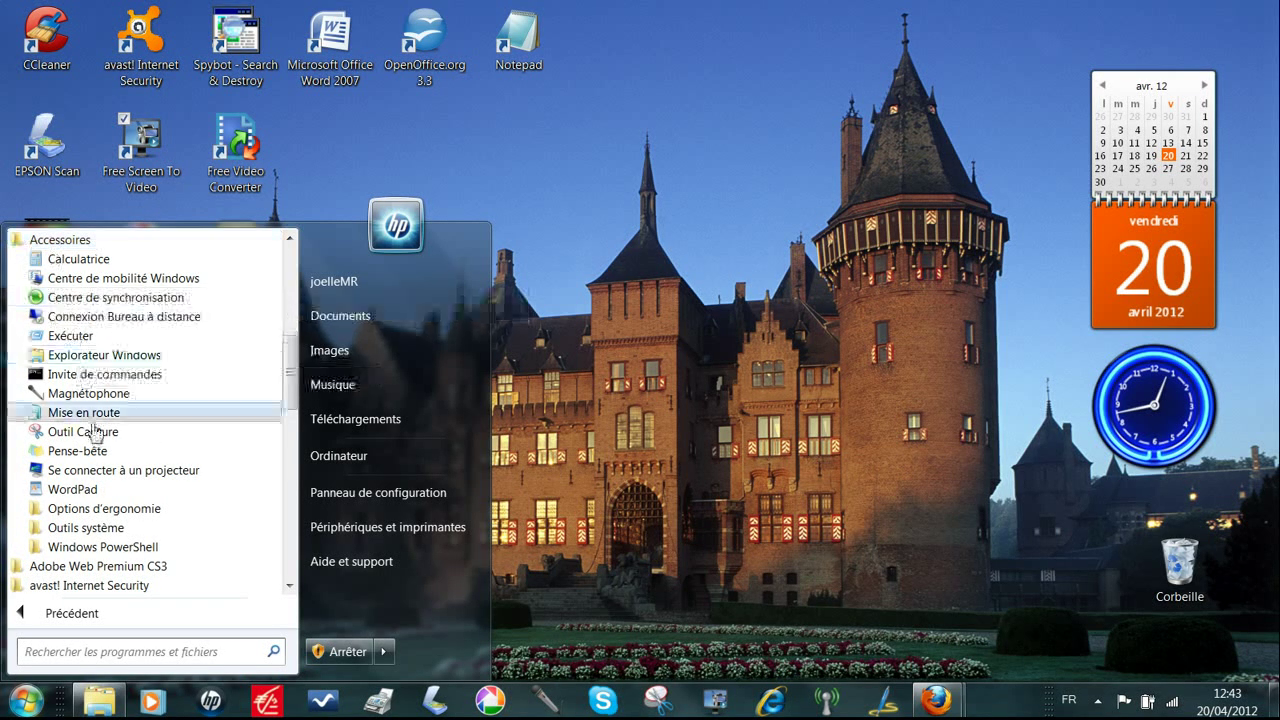
left_click(80, 528)
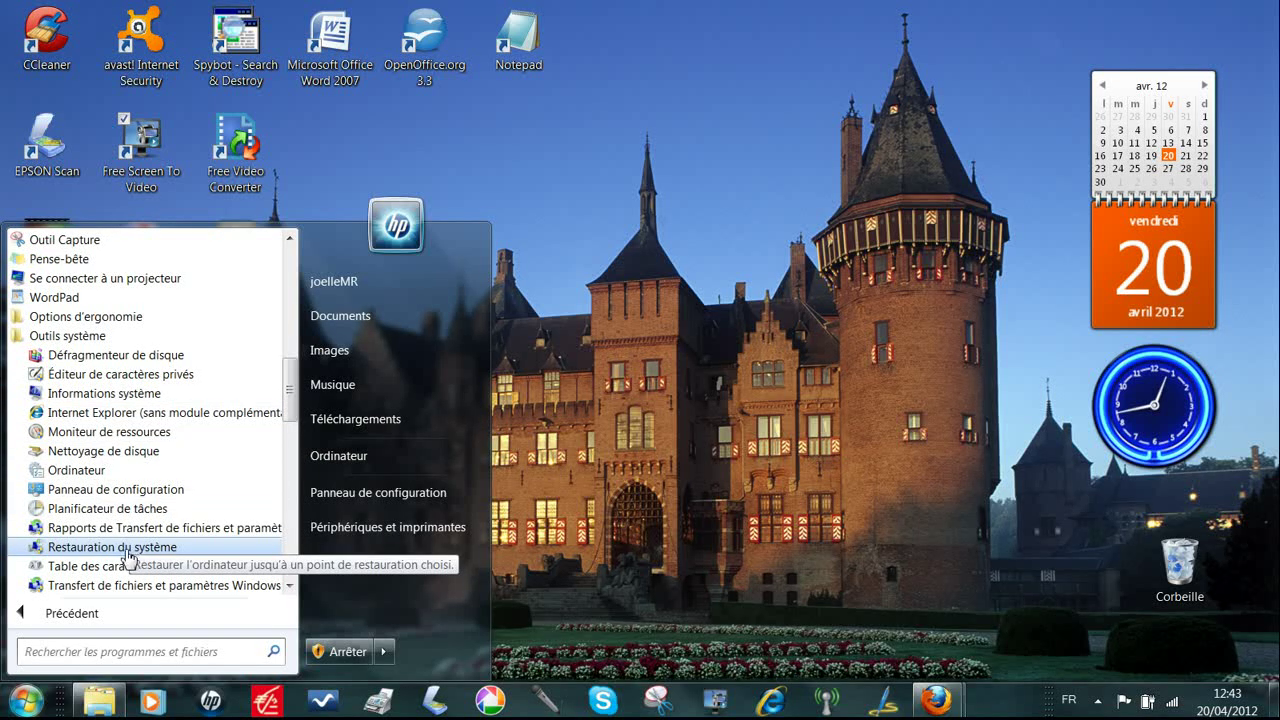
left_click(133, 548)
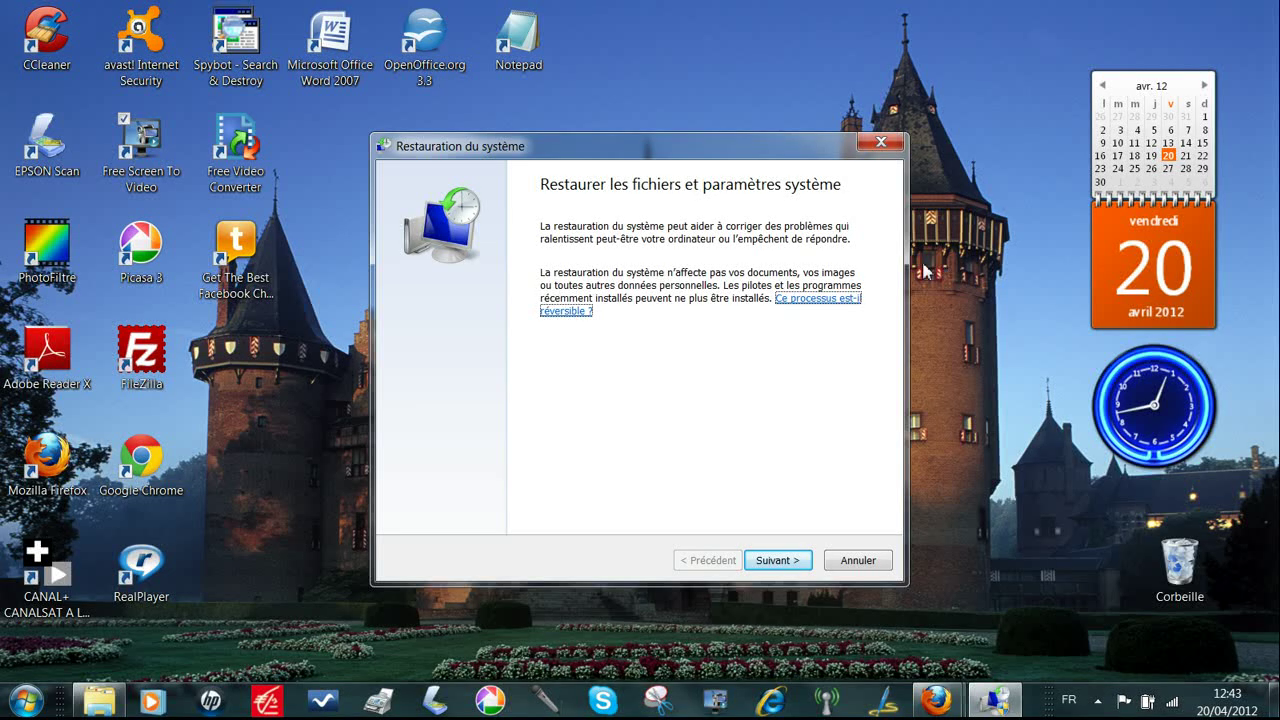
left_click(790, 566)
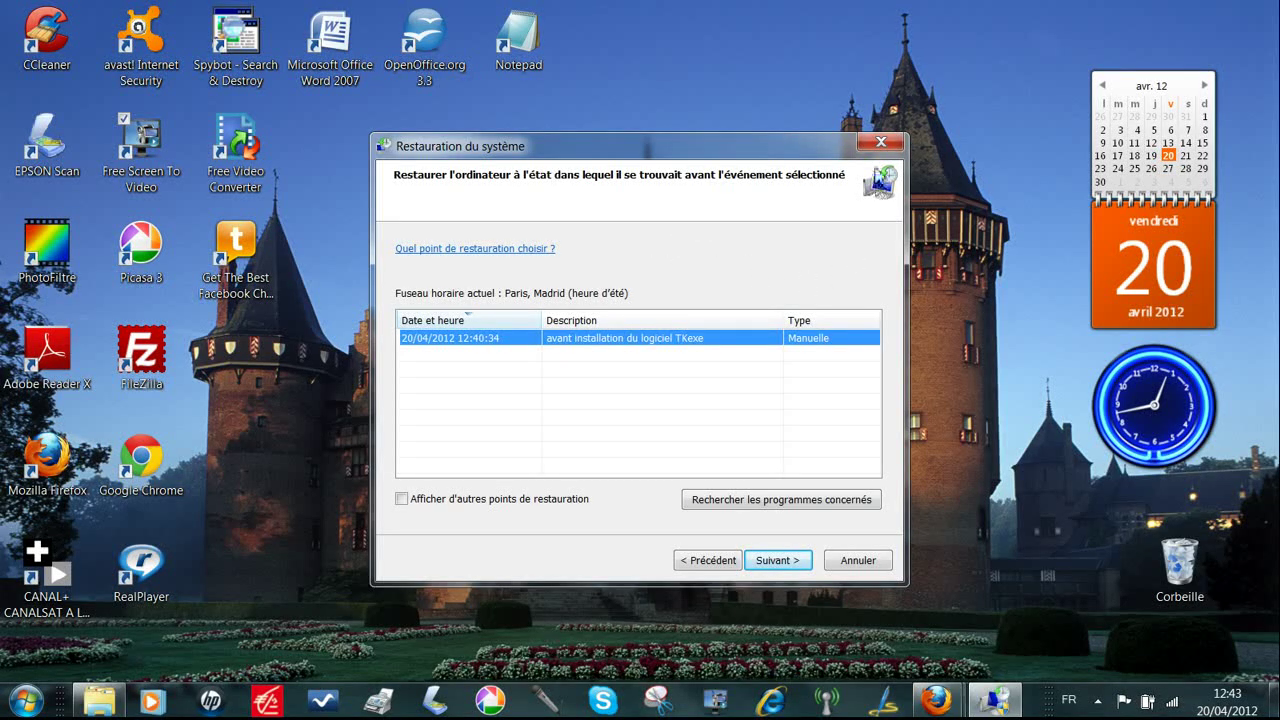
left_click(880, 142)
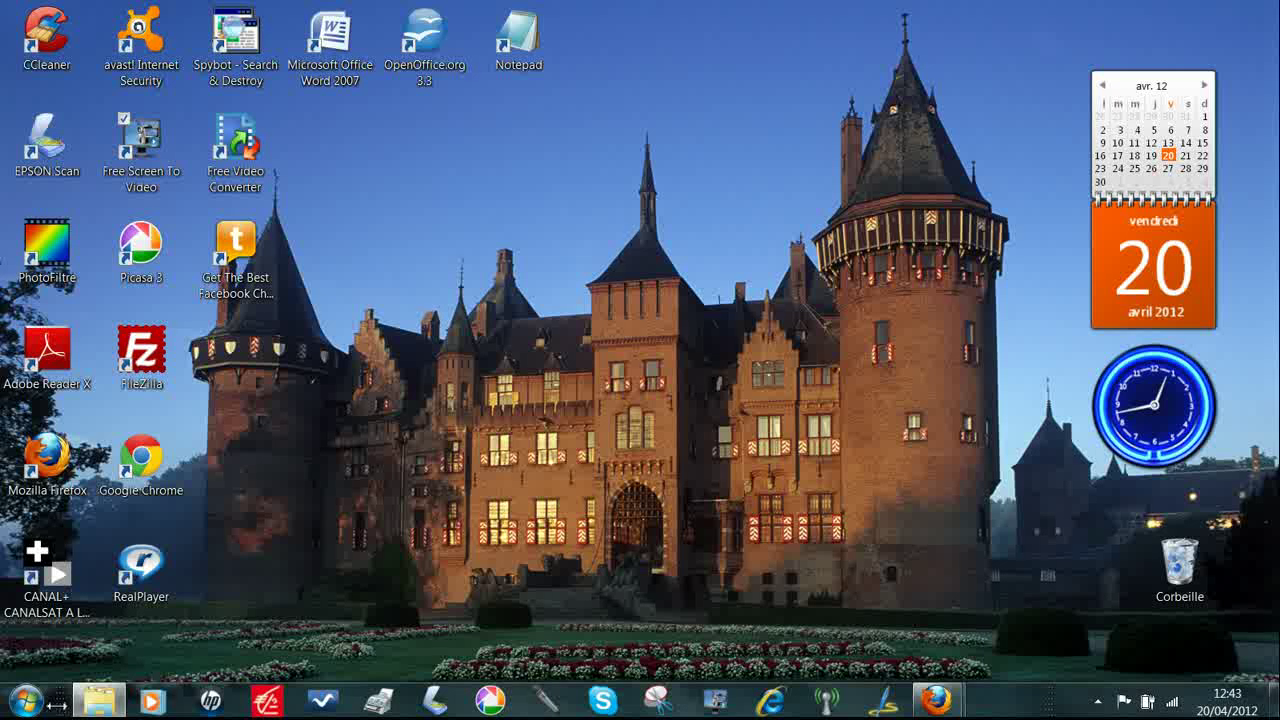
Open the Start menu for a search of programs and files
left_click(26, 700)
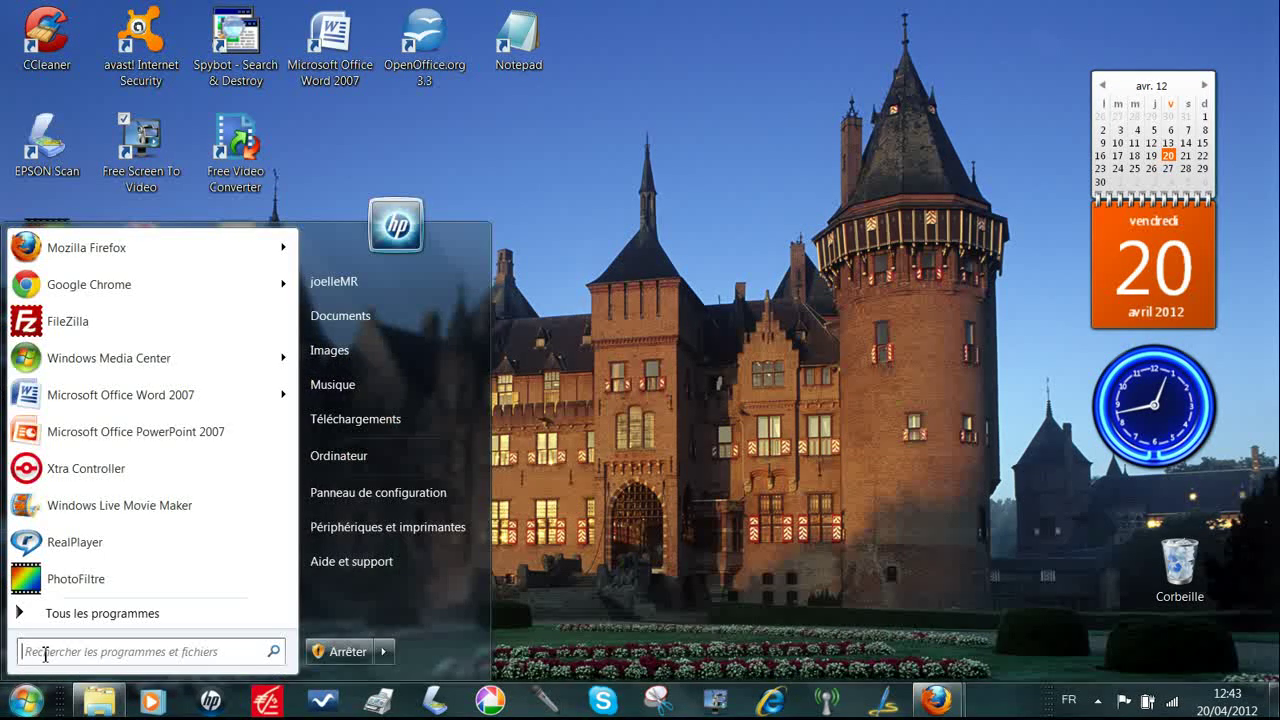